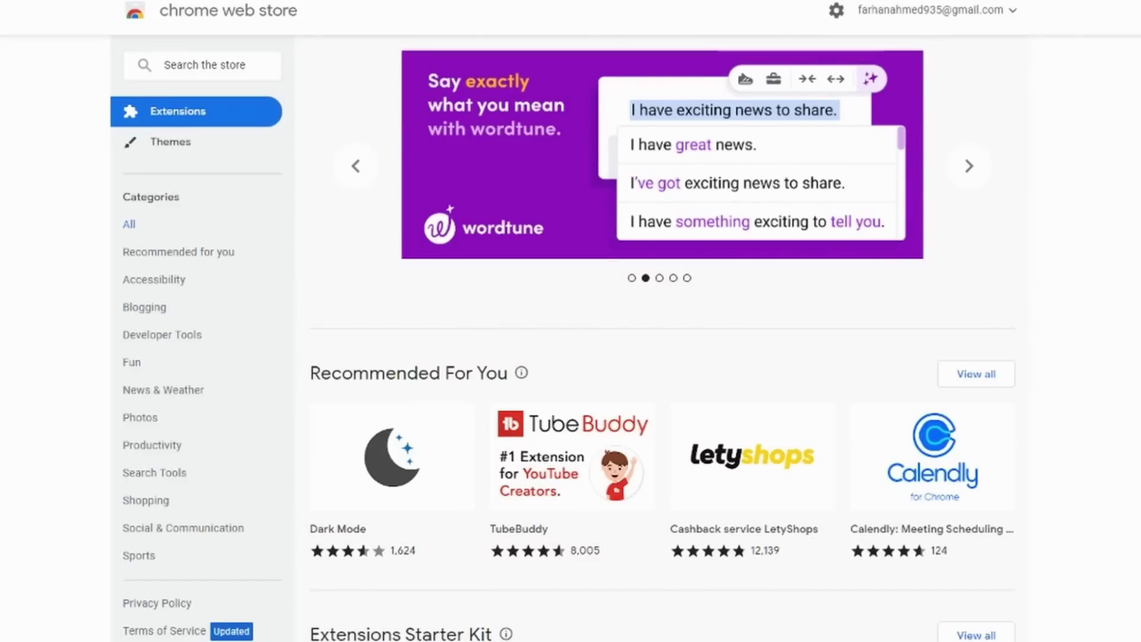
{"action": "scroll", "coordinate": [599, 276], "scroll_direction": "down", "scroll_amount": 5}
{"action": "scroll", "coordinate": [596, 293], "scroll_direction": "down", "scroll_amount": 1}
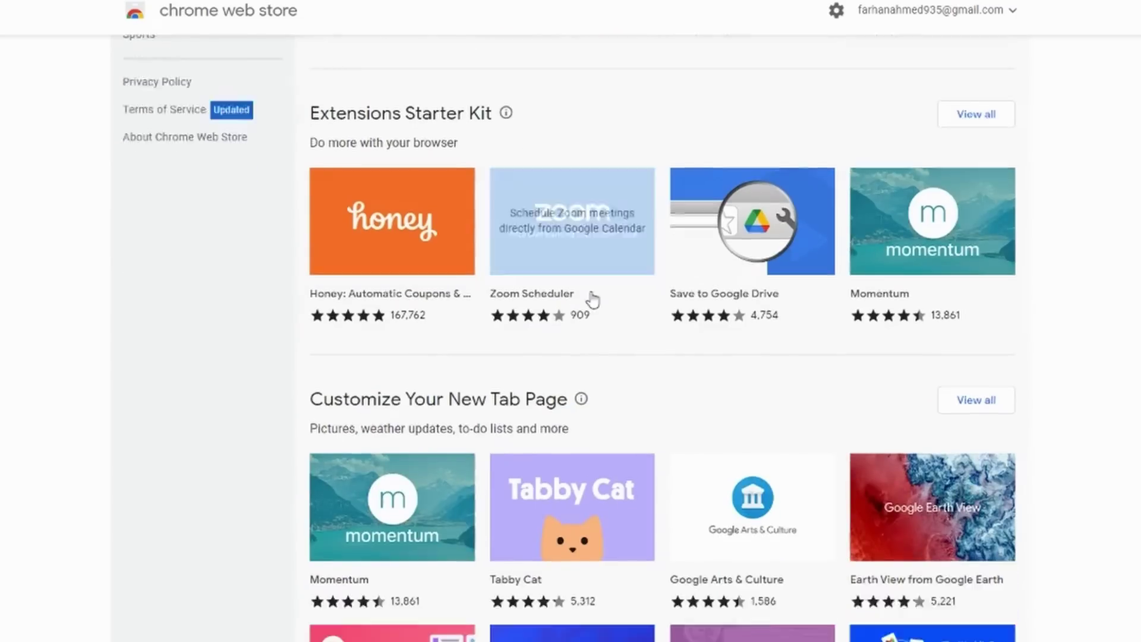
{"action": "scroll", "coordinate": [591, 298], "scroll_direction": "down", "scroll_amount": 4}
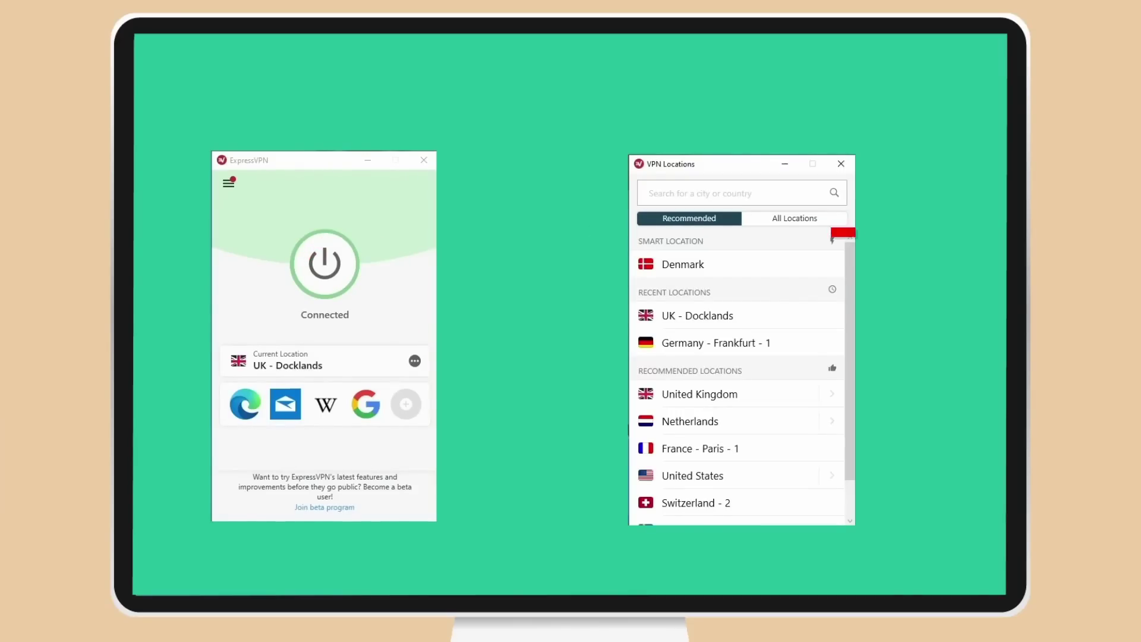
{"action": "scroll", "coordinate": [757, 375], "scroll_direction": "down", "scroll_amount": 1}
{"action": "scroll", "coordinate": [756, 376], "scroll_direction": "up", "scroll_amount": 1}
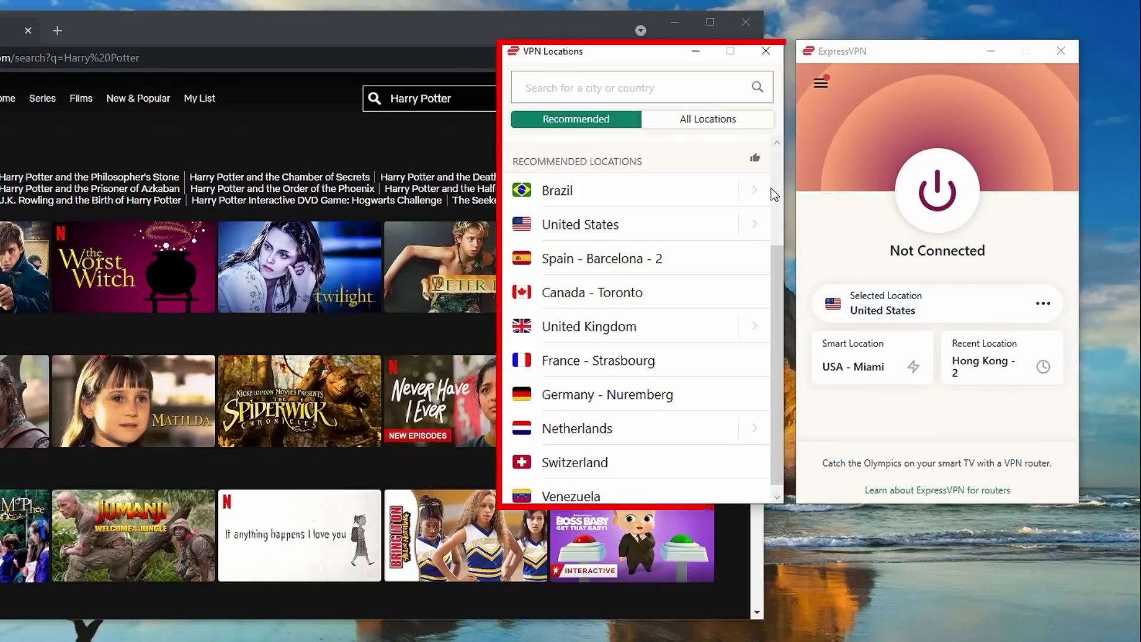
Step: Choose Australia from the full locations list and connect the VPN to it
{"action": "left_click", "coordinate": [722, 121]}
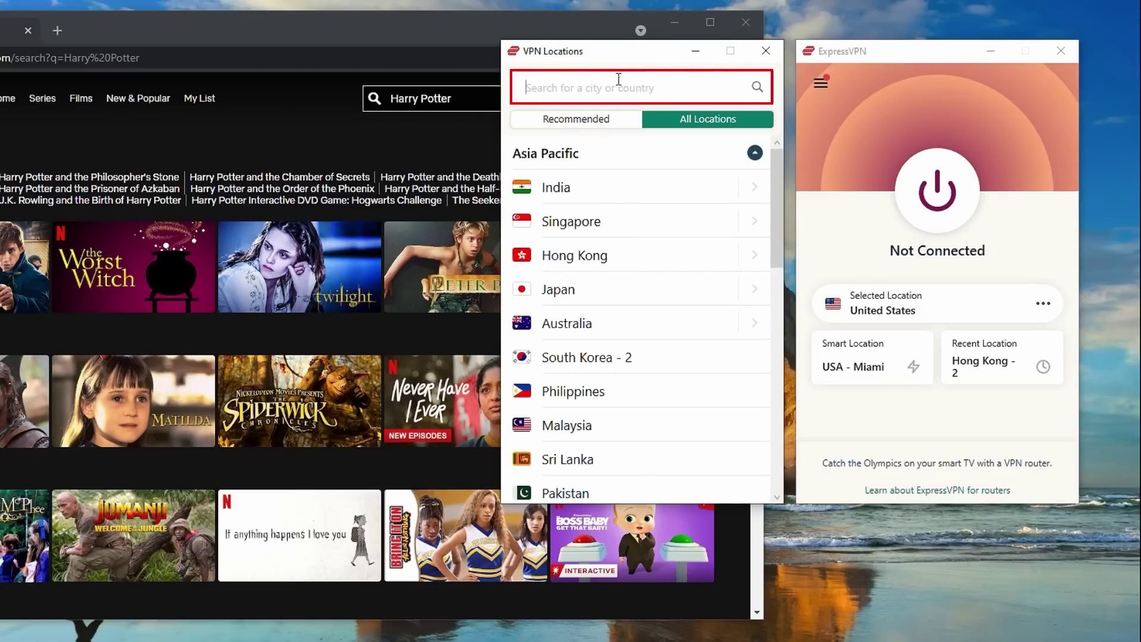
{"action": "type", "text": "Austra"}
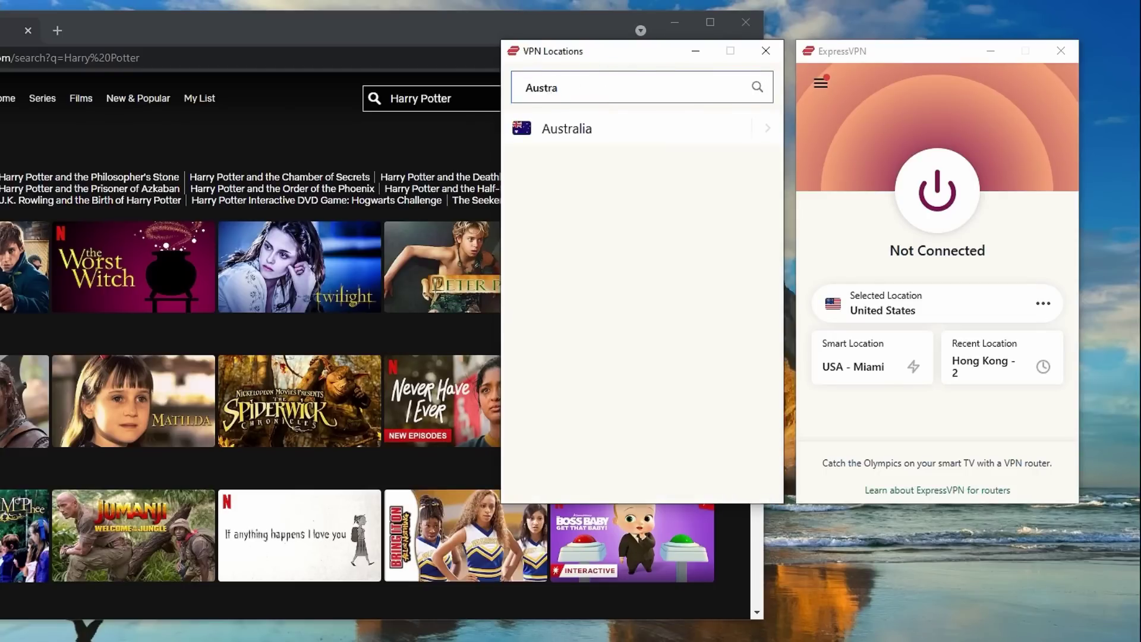
{"action": "left_click", "coordinate": [618, 137]}
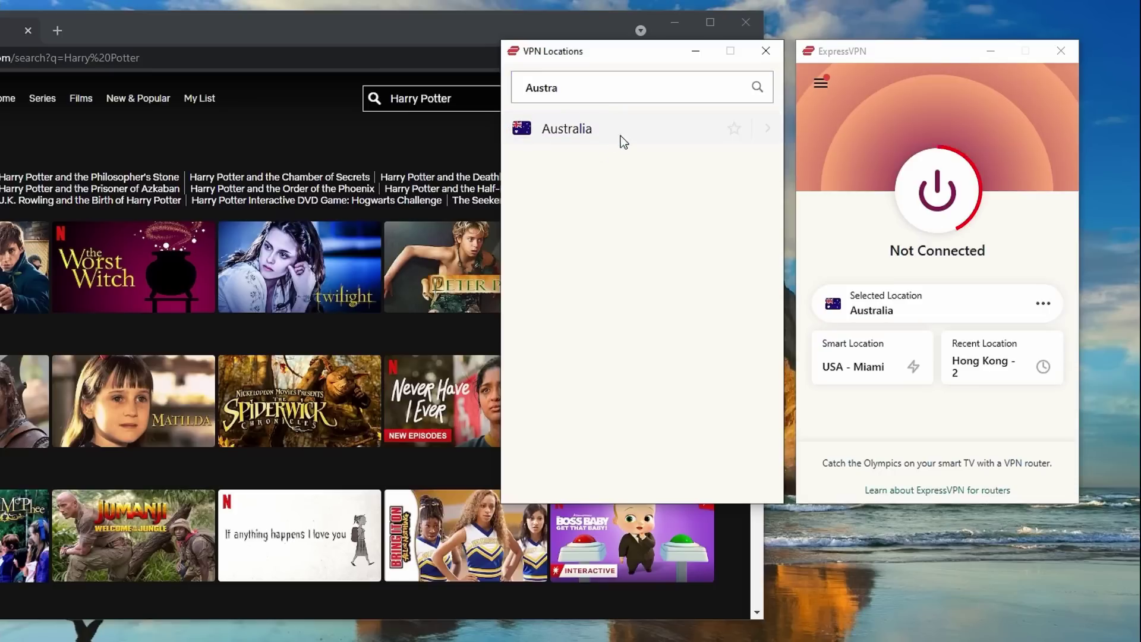
{"action": "left_click", "coordinate": [951, 214]}
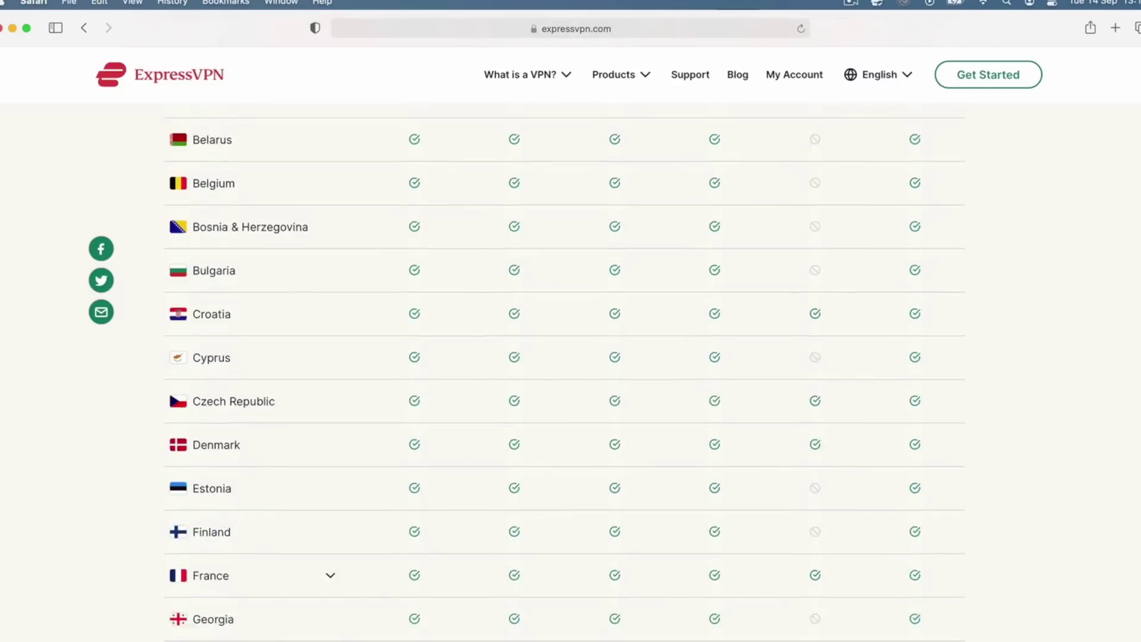
{"action": "scroll", "coordinate": [564, 381], "scroll_direction": "down", "scroll_amount": 2}
{"action": "scroll", "coordinate": [564, 381], "scroll_direction": "down", "scroll_amount": 2}
{"action": "scroll", "coordinate": [564, 381], "scroll_direction": "down", "scroll_amount": 2}
{"action": "scroll", "coordinate": [565, 381], "scroll_direction": "down", "scroll_amount": 2}
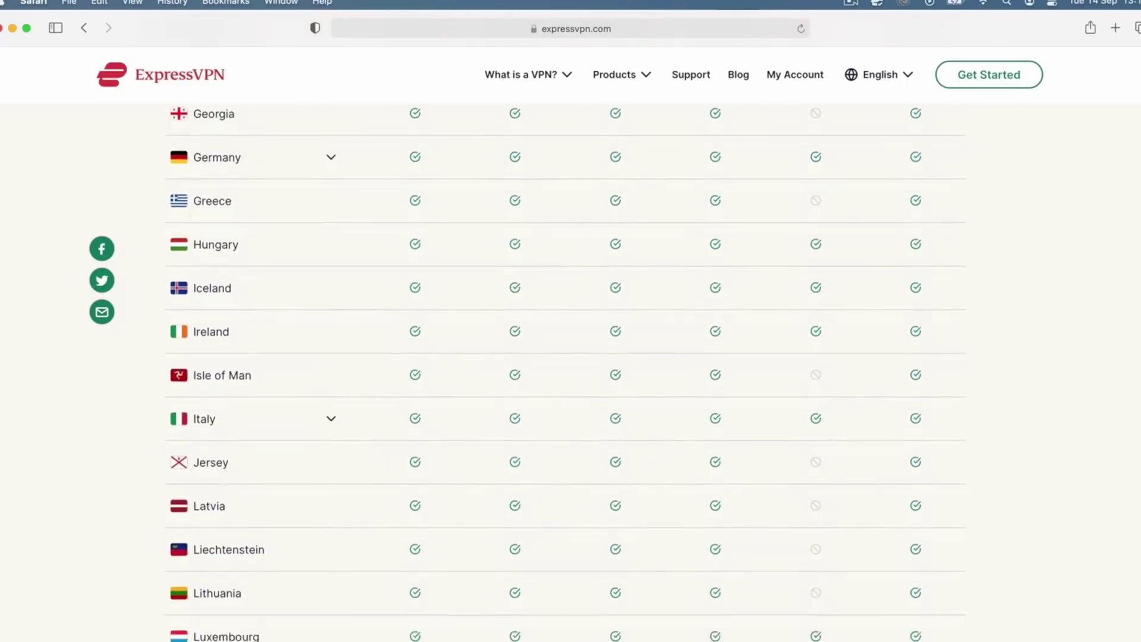
{"action": "scroll", "coordinate": [564, 381], "scroll_direction": "down", "scroll_amount": 2}
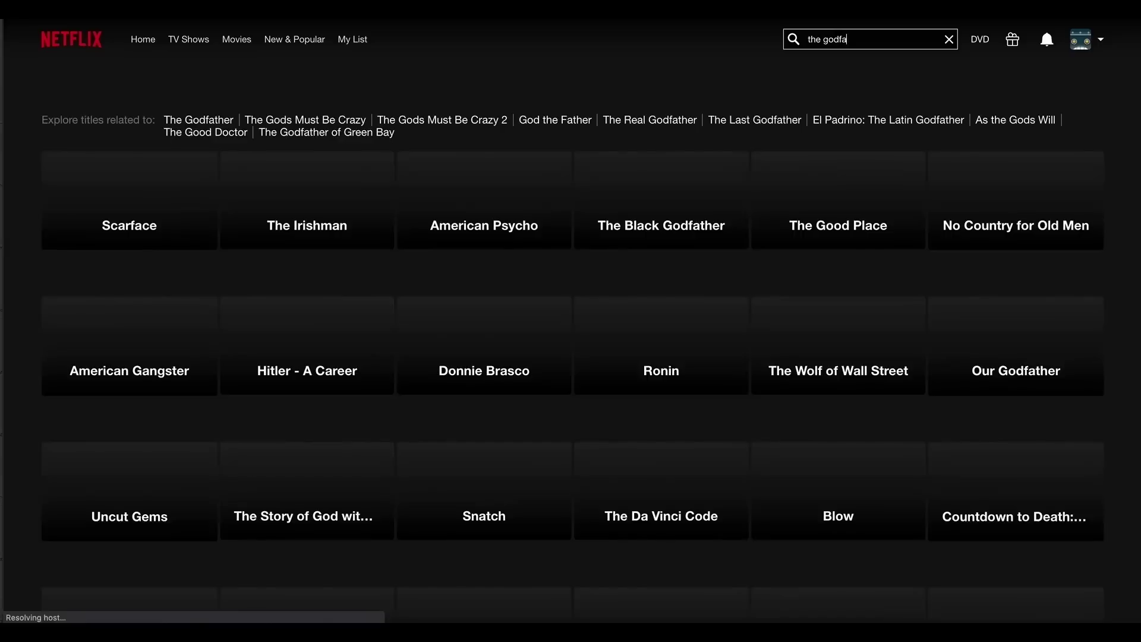
{"action": "type", "text": "ther"}
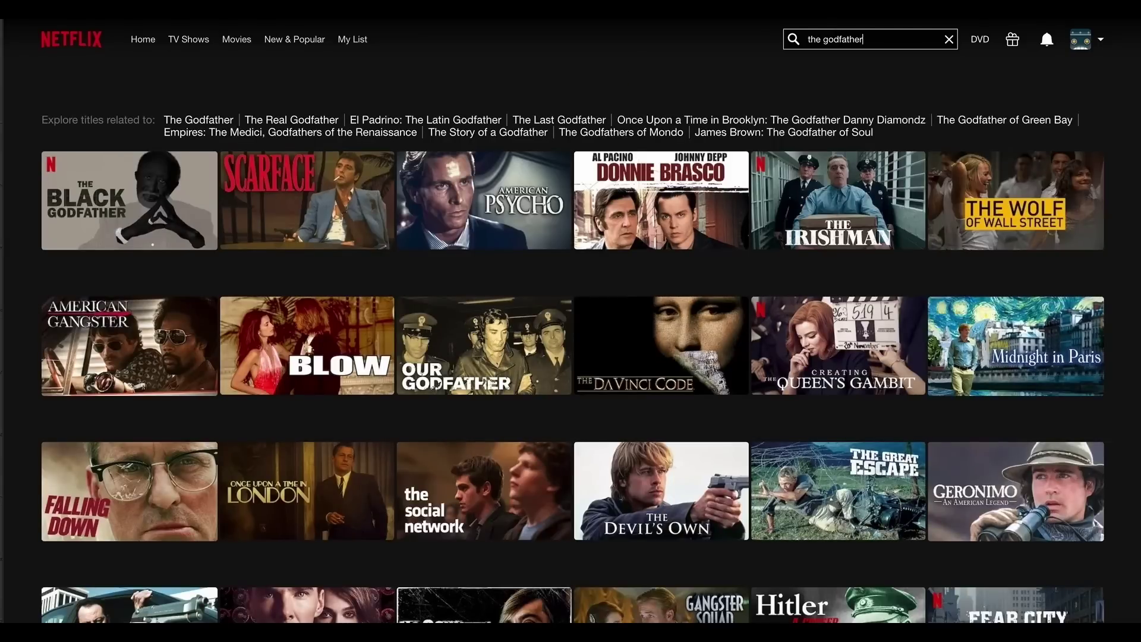
Step: Bring up the VPN location list to look for a Canada server
{"action": "left_click", "coordinate": [596, 295]}
{"action": "type", "text": "Cana"}
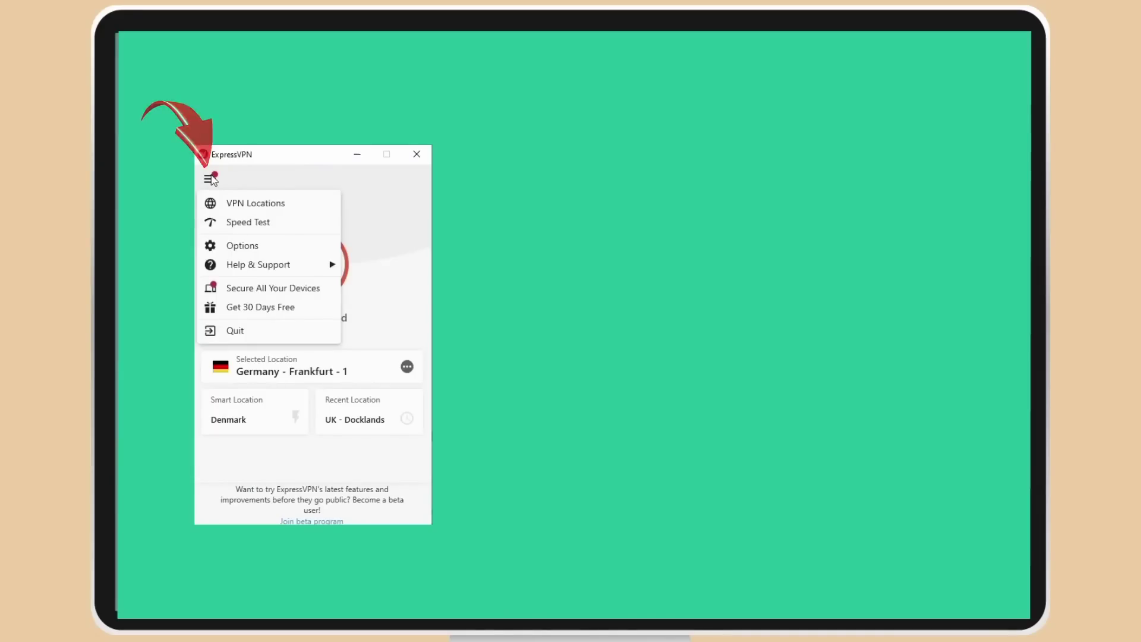
Step: Show the Protocol settings in the Options window, currently set to Automatic
{"action": "left_click", "coordinate": [249, 246]}
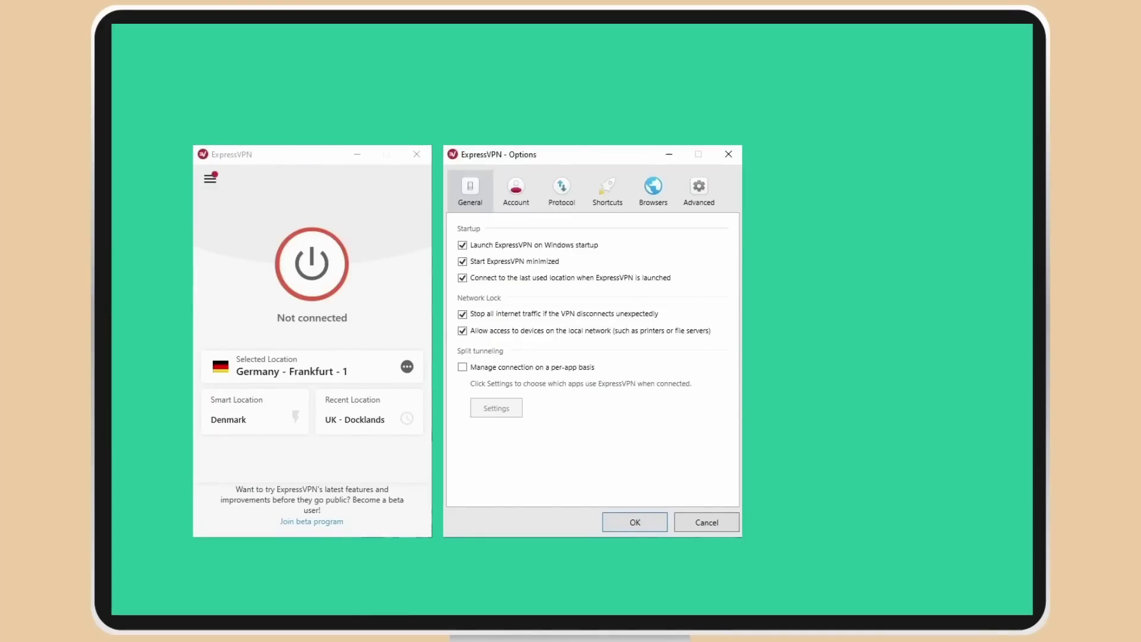
{"action": "left_click", "coordinate": [562, 195]}
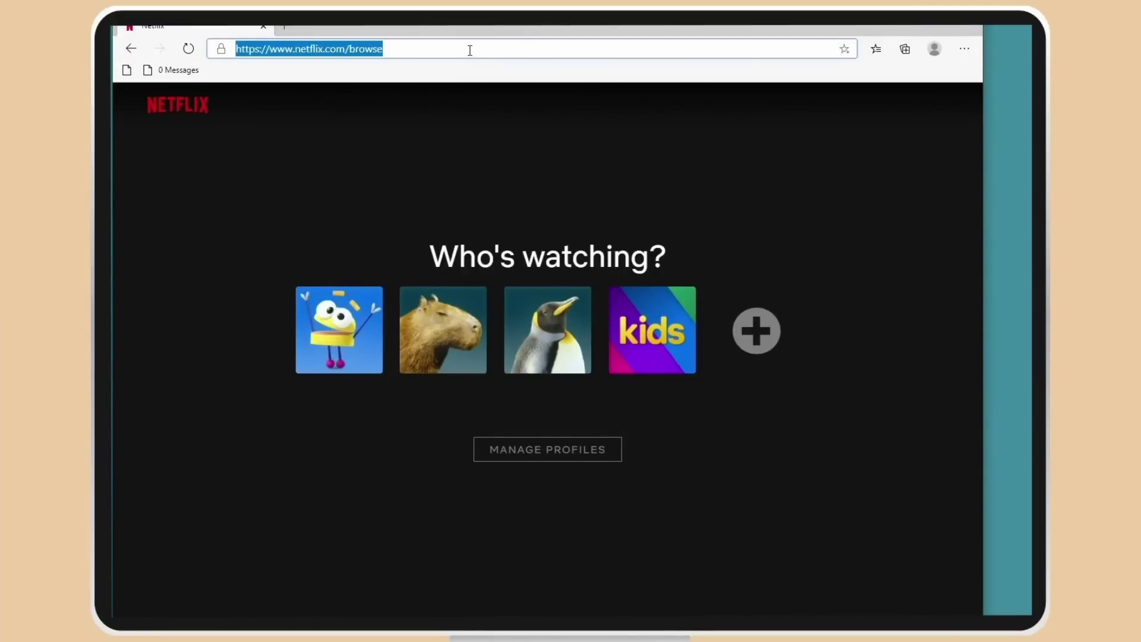
Step: Load netflix.com/browse to reach the Netflix browse page
{"action": "key", "text": "Return"}
{"action": "type", "text": "t"}
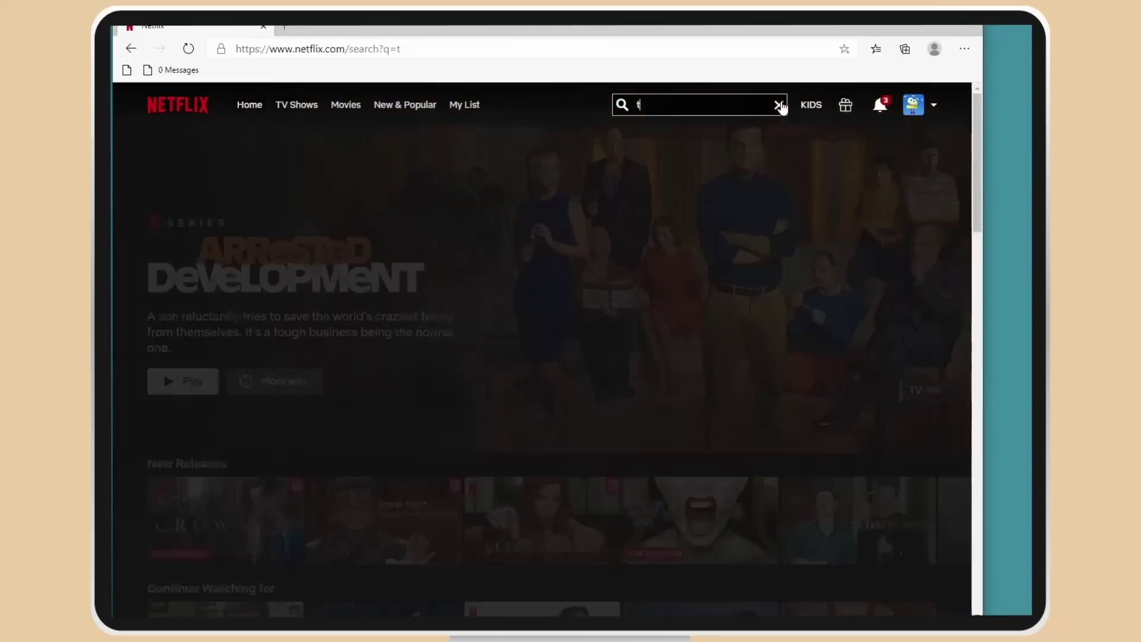
{"action": "type", "text": "he of"}
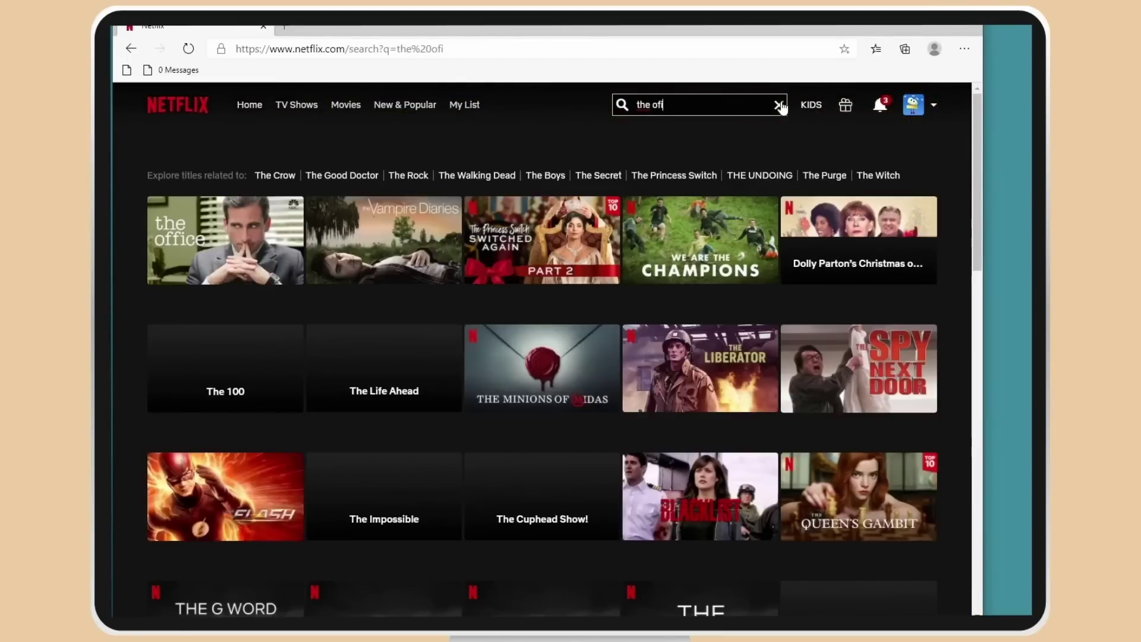
{"action": "type", "text": "i"}
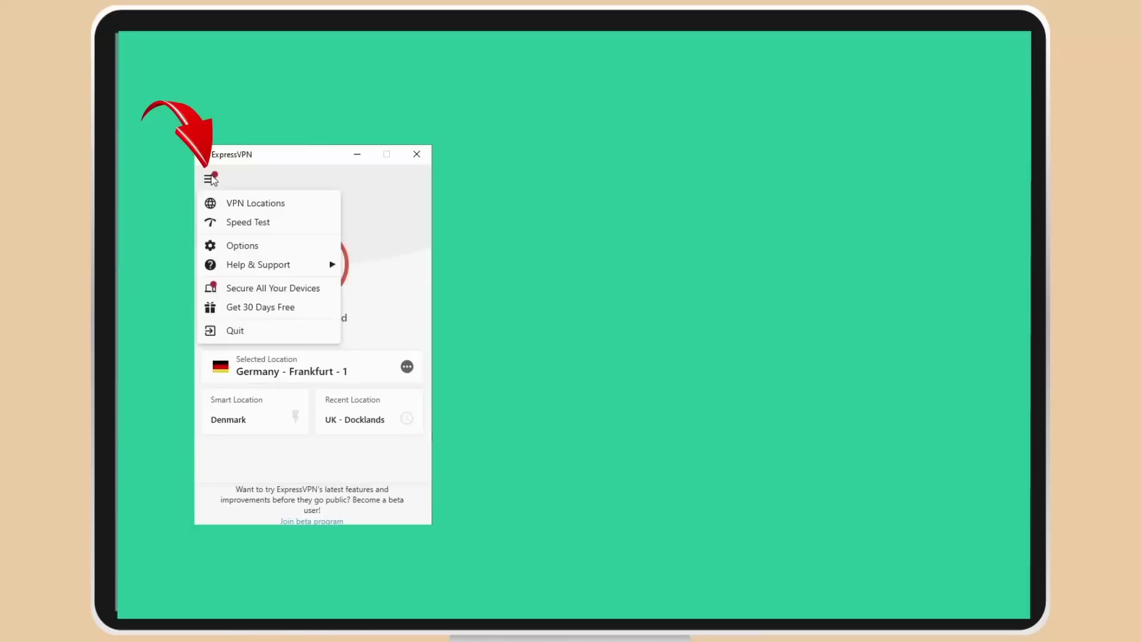
Step: Show the General settings with Network Lock choices while set to Germany - Frankfurt - 1
{"action": "left_click", "coordinate": [242, 245]}
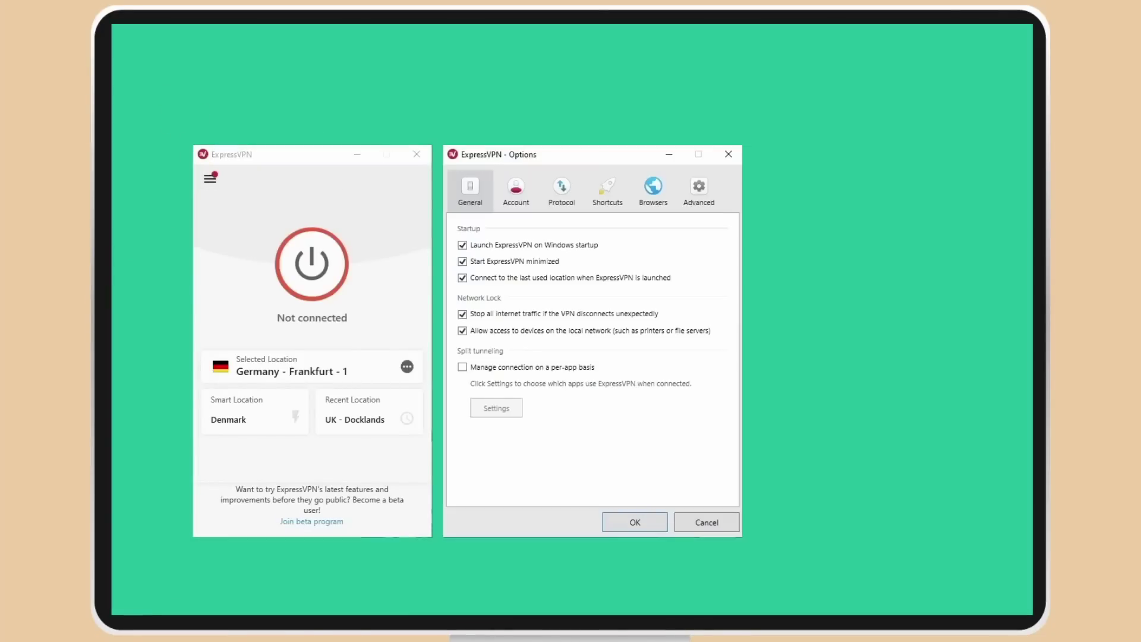